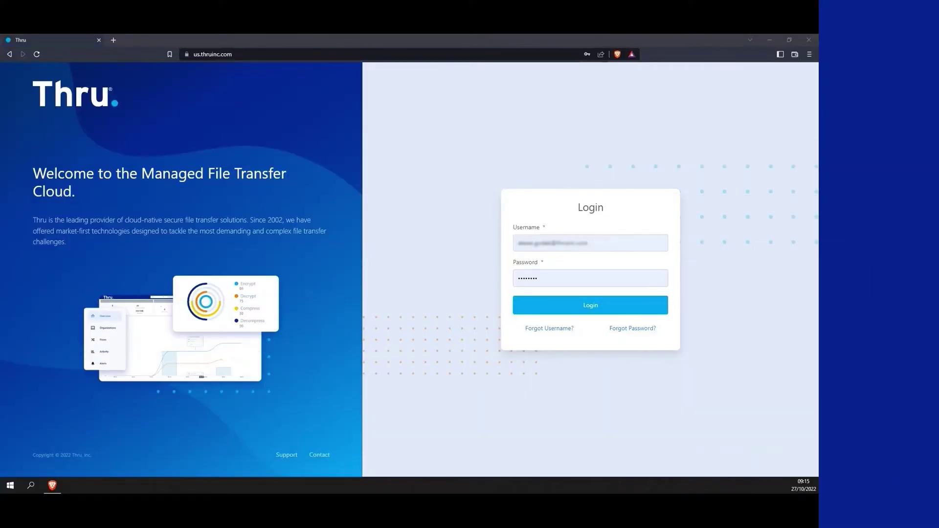
# Submit the administrator credentials to reach the Overview dashboard with October 2022 totals.
pyautogui.click(521, 307)
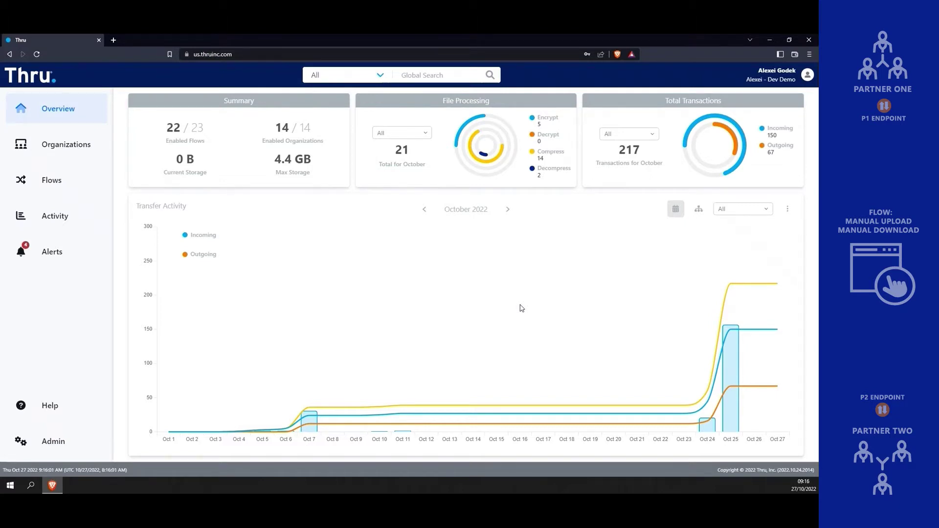
# Review the Partner 1 organization's endpoints from the Organizations list.
pyautogui.click(69, 154)
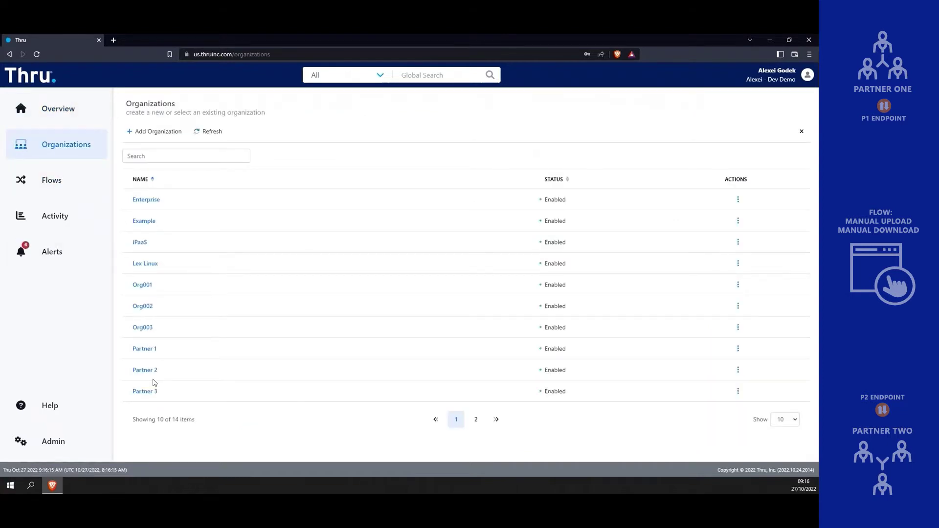
pyautogui.click(143, 349)
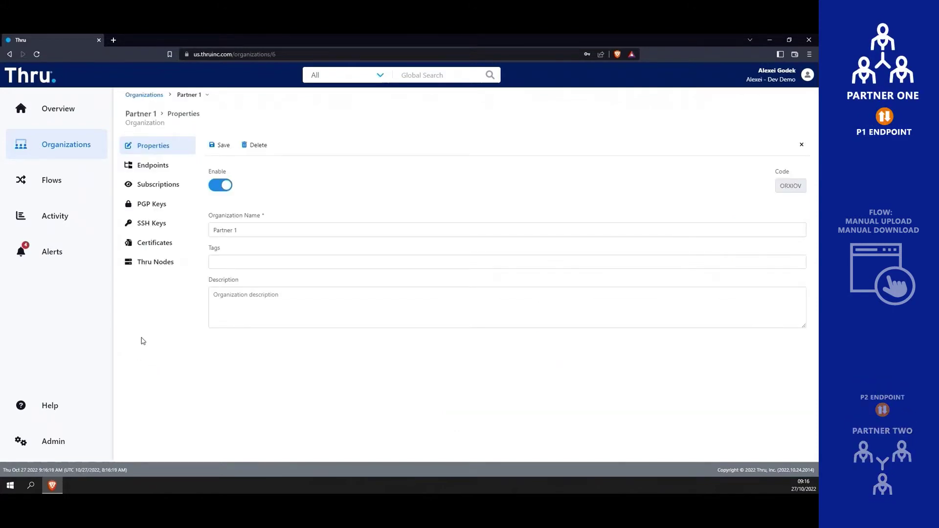
pyautogui.click(160, 167)
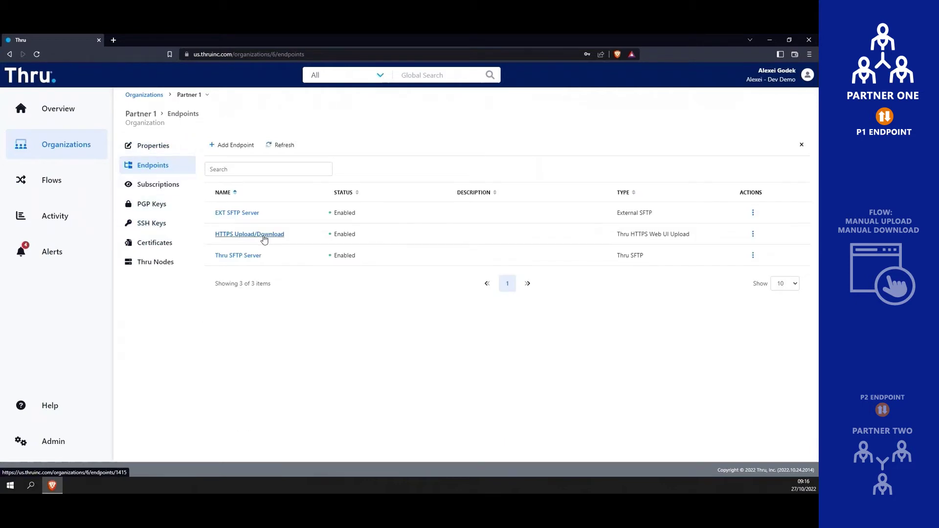
# View Partner 2's endpoints and then the flows it subscribes to.
pyautogui.click(79, 143)
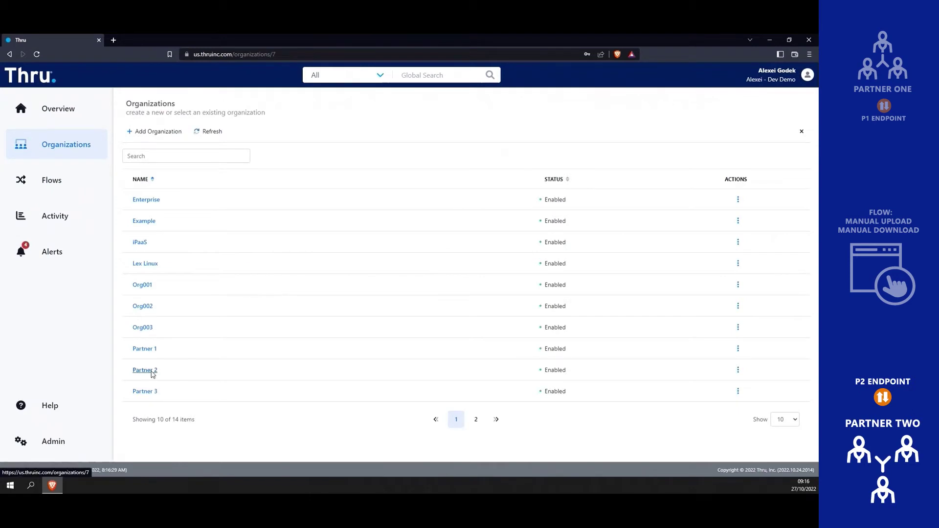
pyautogui.click(152, 371)
pyautogui.click(149, 165)
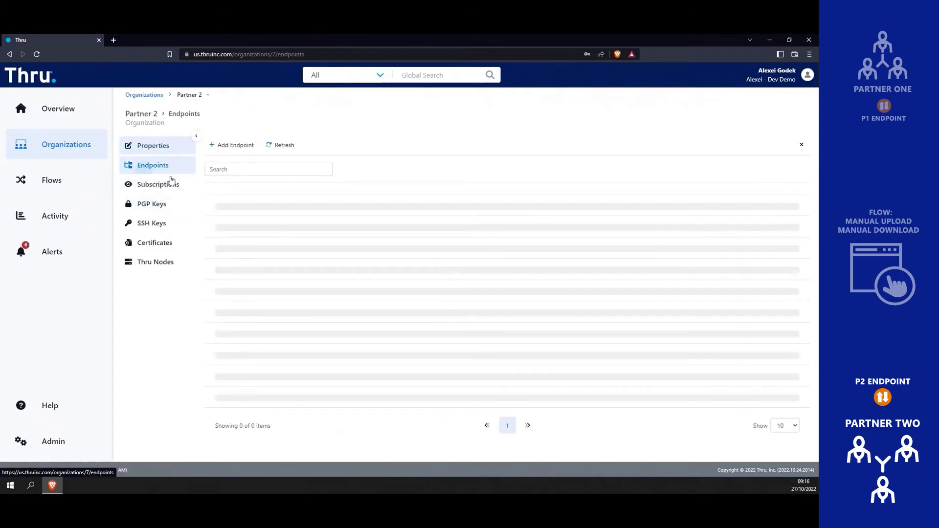
pyautogui.click(153, 183)
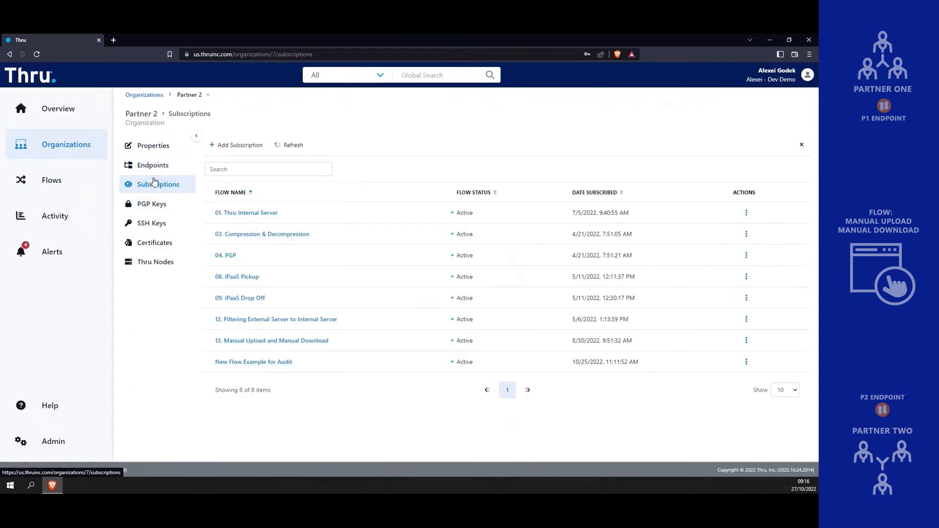
# Open flow 13 in Flow Studio and inspect the P1 Download target's path mapping.
pyautogui.click(274, 344)
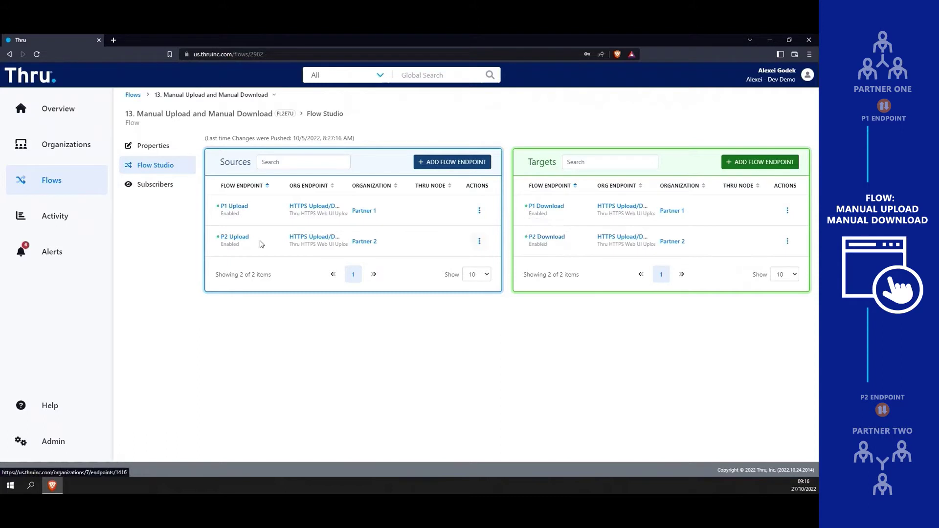
pyautogui.click(555, 205)
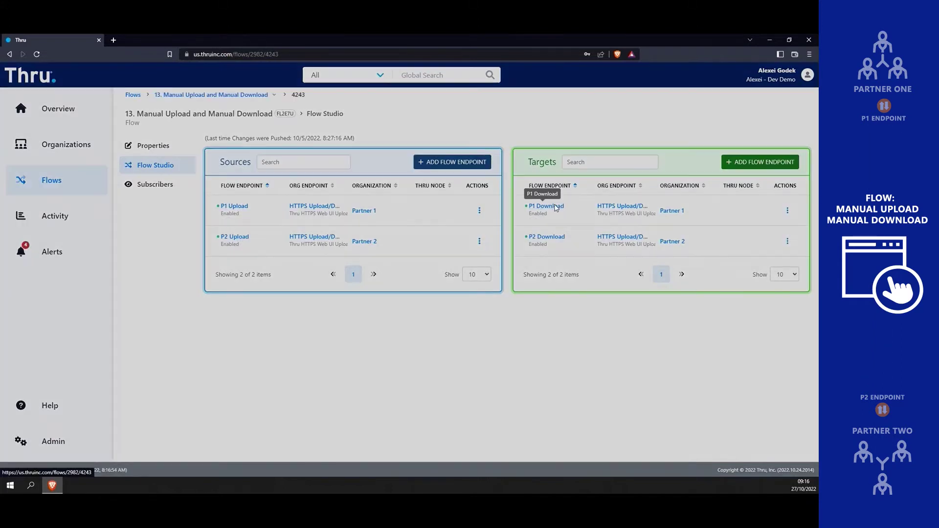
pyautogui.click(403, 120)
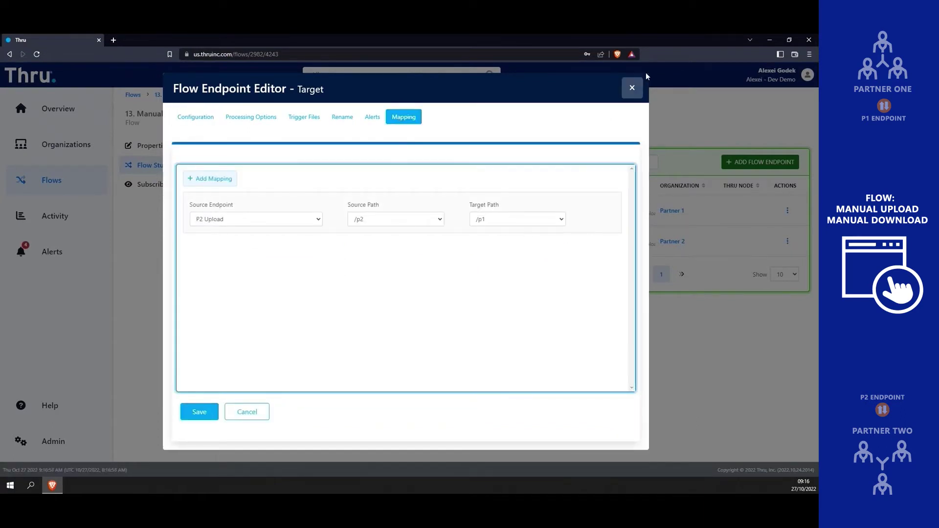
pyautogui.click(632, 91)
# Inspect the P2 Download target's path mapping and close its settings.
pyautogui.click(555, 235)
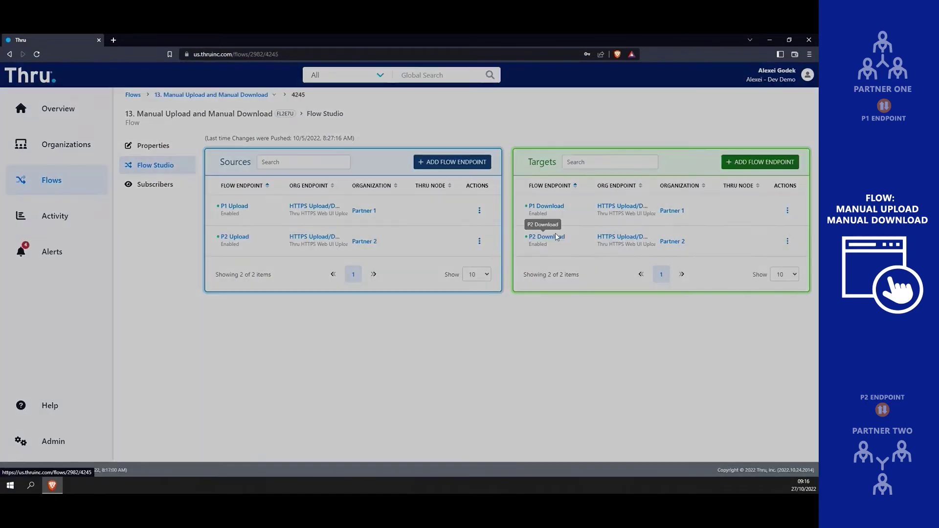
pyautogui.click(404, 117)
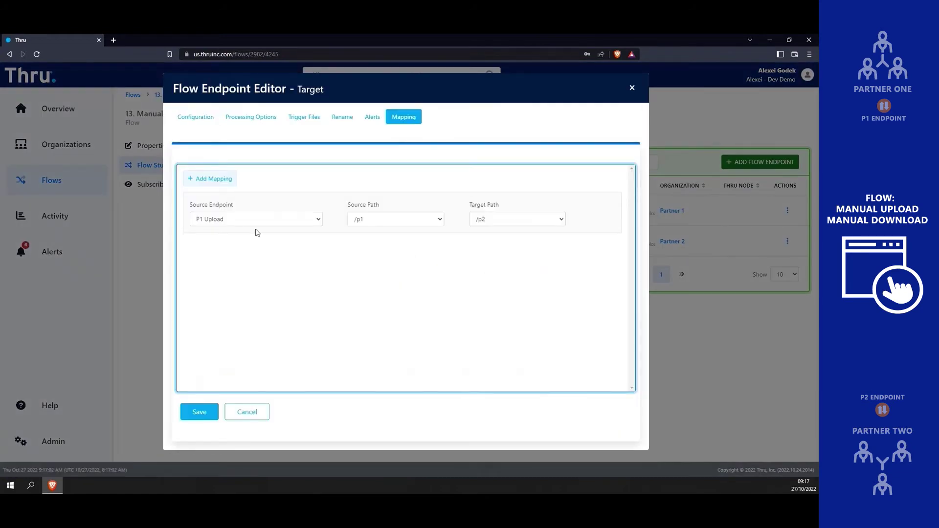
pyautogui.click(633, 90)
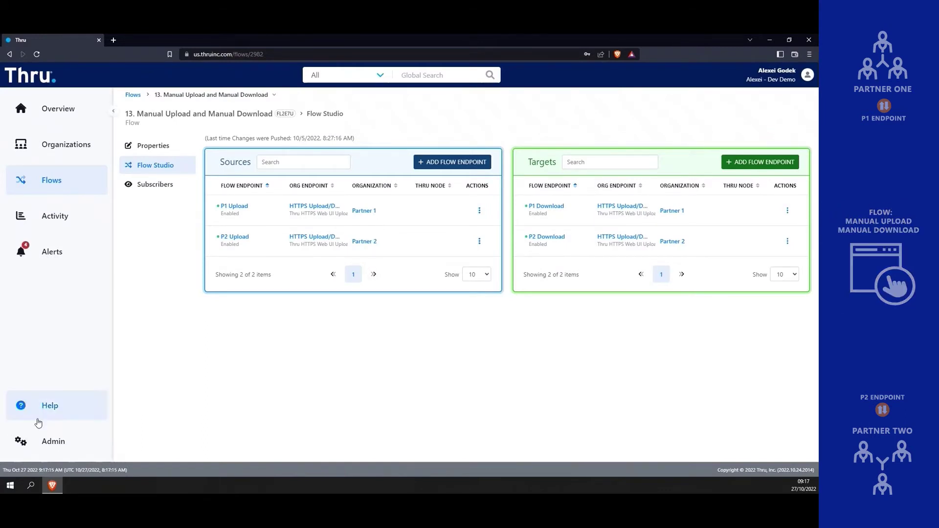
pyautogui.click(42, 442)
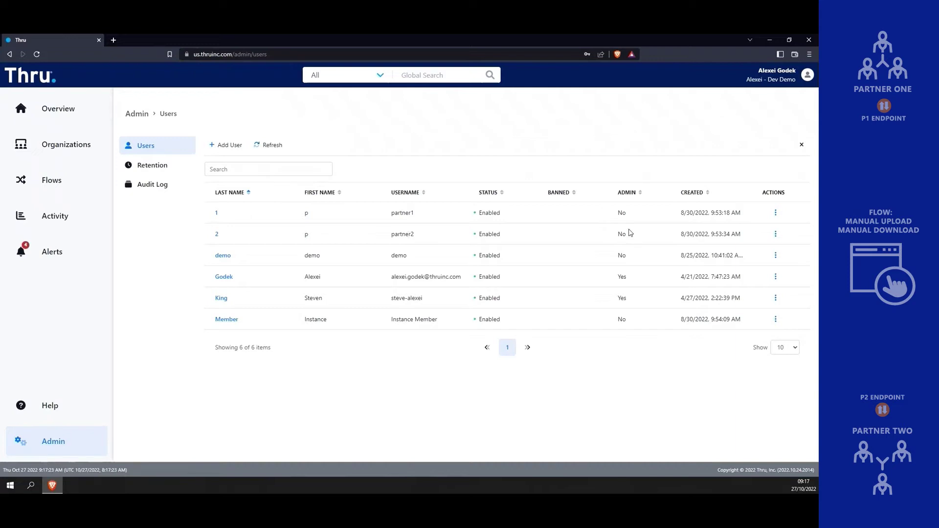
# Open the partner1 user's properties, showing it belongs to the Partner 1 organization.
pyautogui.click(217, 215)
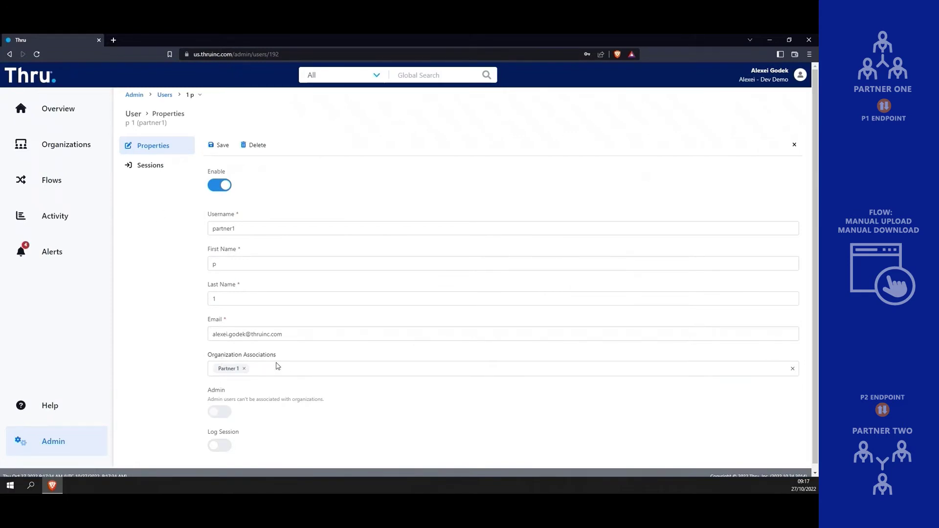
pyautogui.click(775, 82)
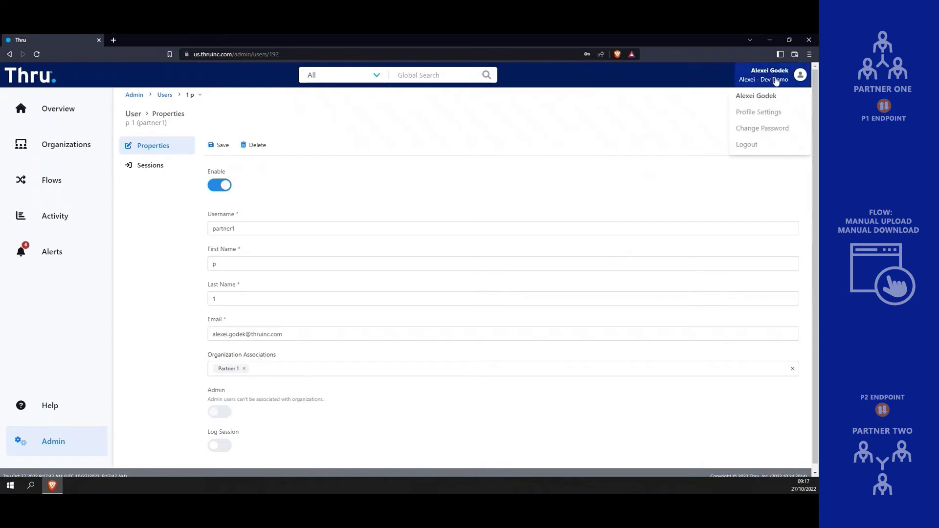
# Log out of the admin account and sign in as partner1 with its password.
pyautogui.click(766, 144)
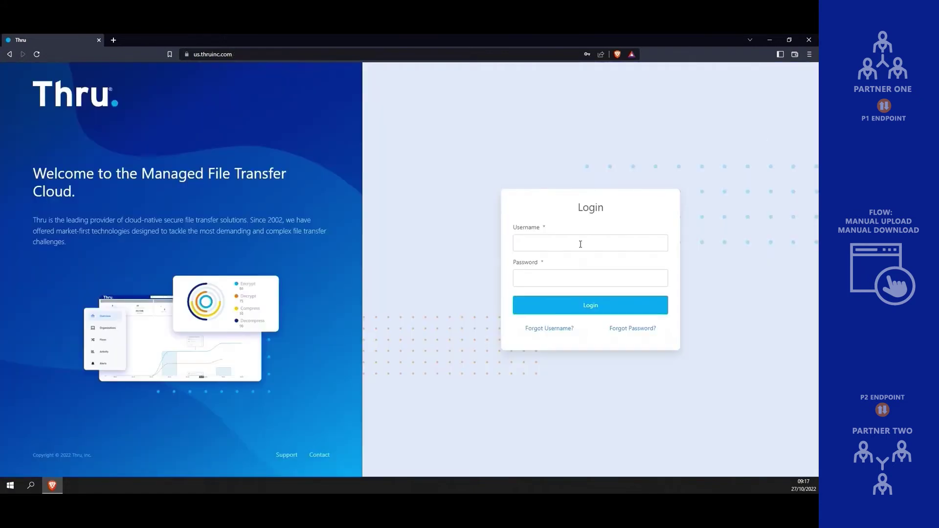
pyautogui.click(580, 244)
pyautogui.write('partner1')
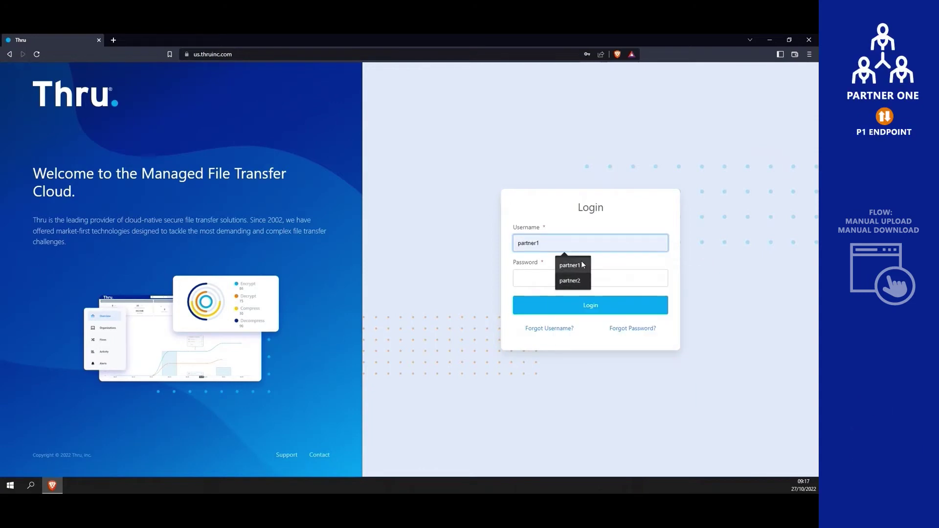
pyautogui.click(582, 265)
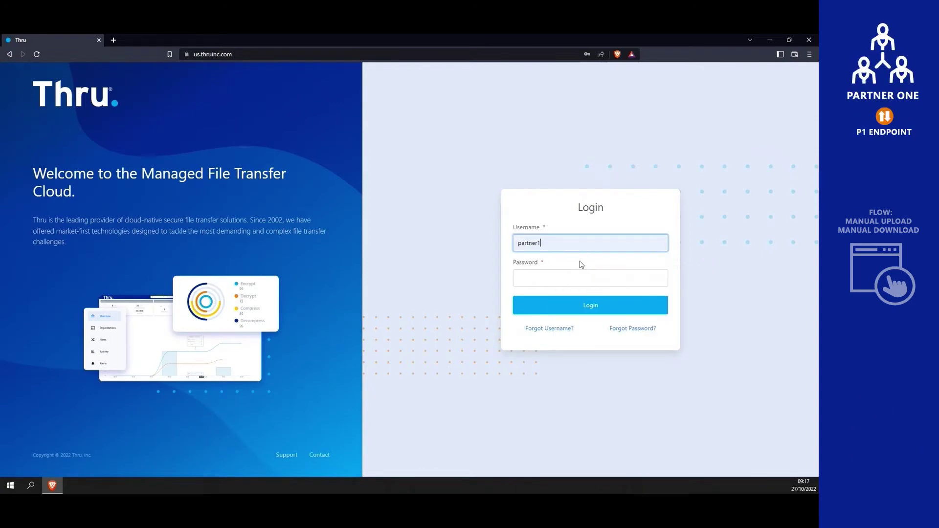
pyautogui.click(575, 273)
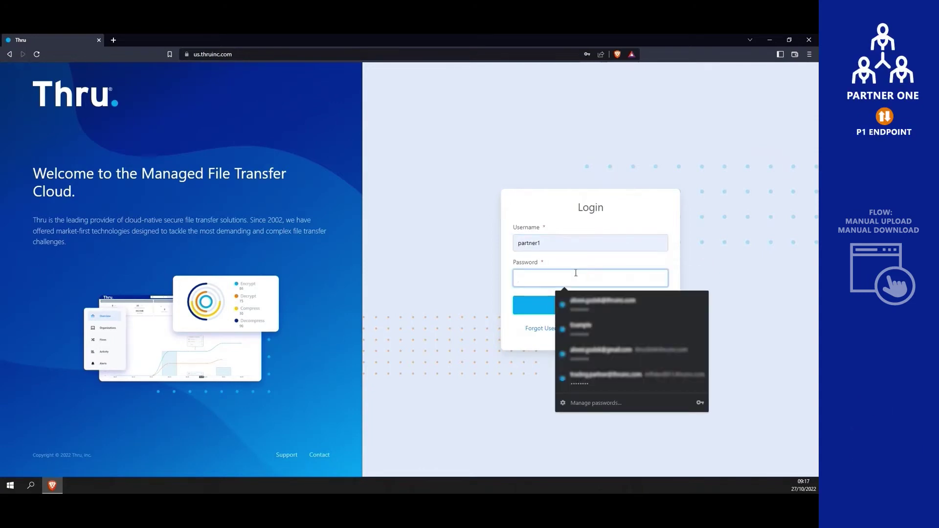
pyautogui.write('••••••••')
pyautogui.press('Return')
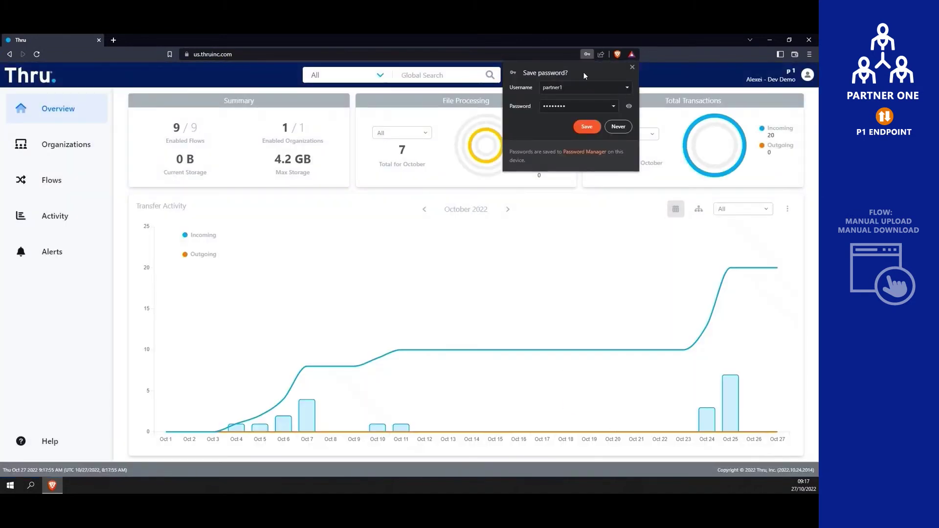
# Let the browser save the password, then view Partner 1's endpoints.
pyautogui.click(590, 129)
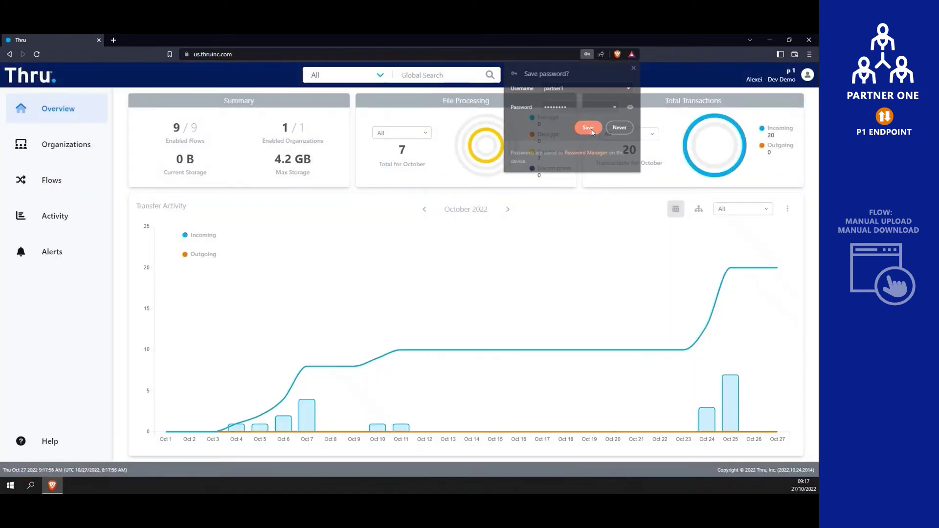
pyautogui.click(93, 143)
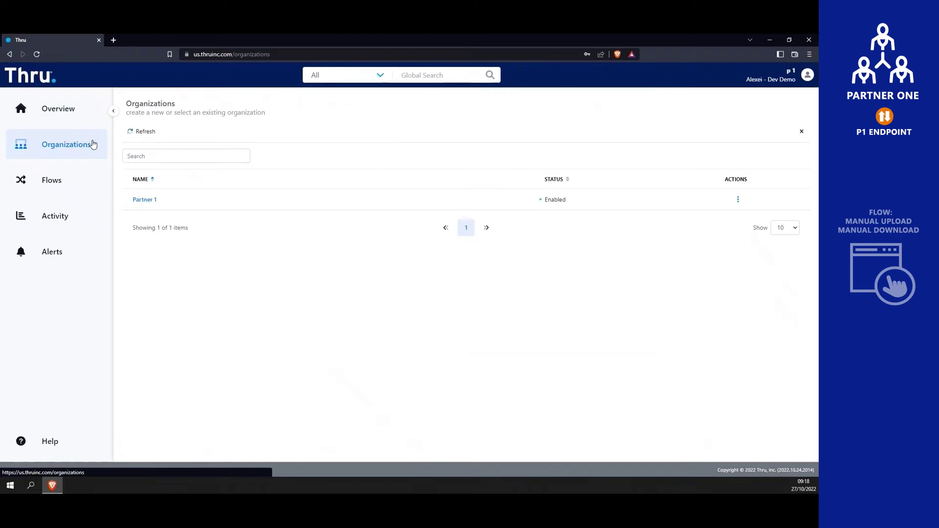
pyautogui.click(148, 200)
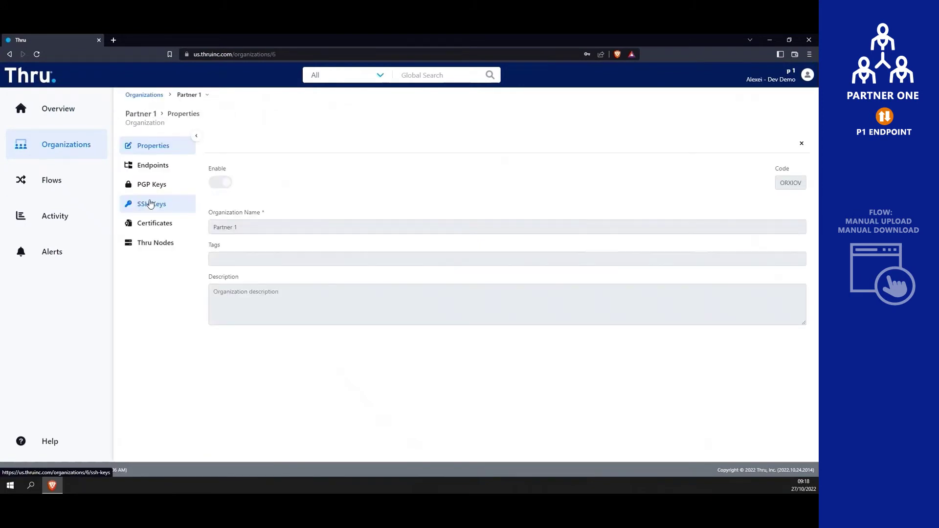
pyautogui.click(151, 164)
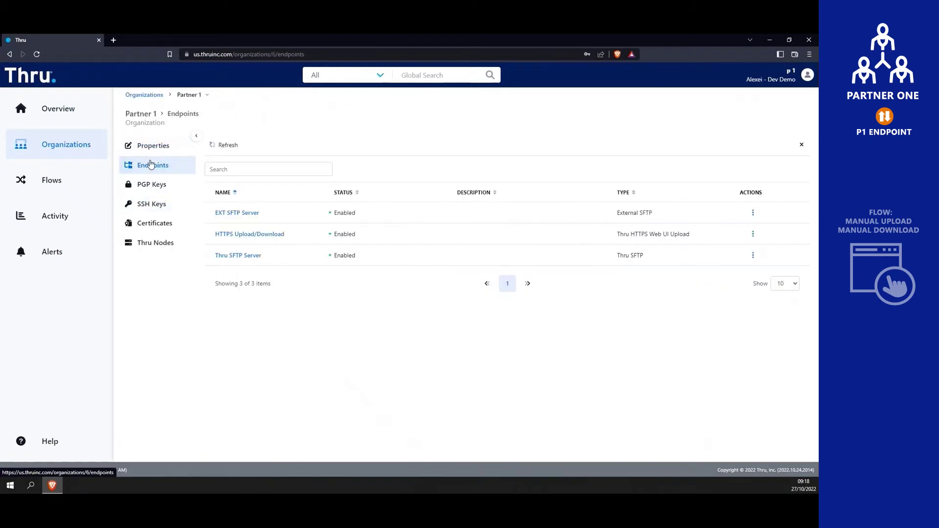
# Open the Manual Upload and Manual Download flow and start Upload Files for P1 Upload.
pyautogui.click(80, 183)
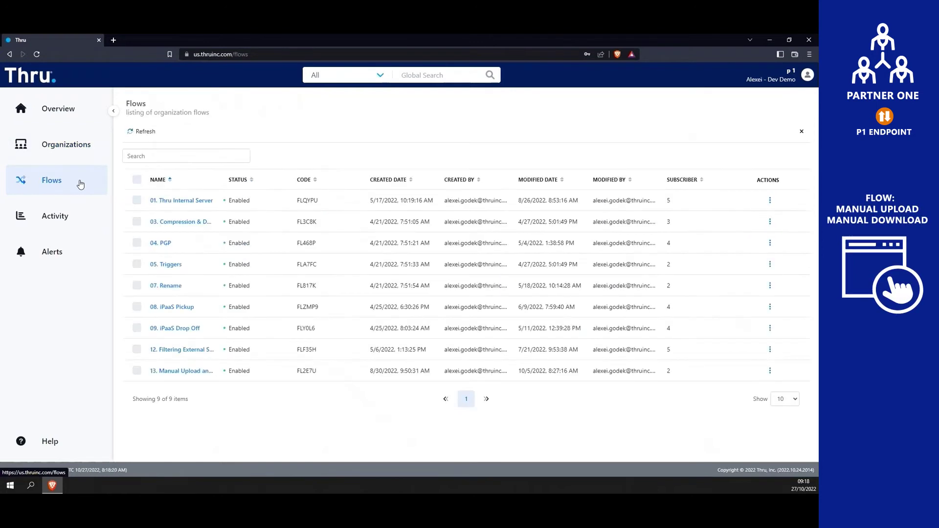
pyautogui.click(180, 371)
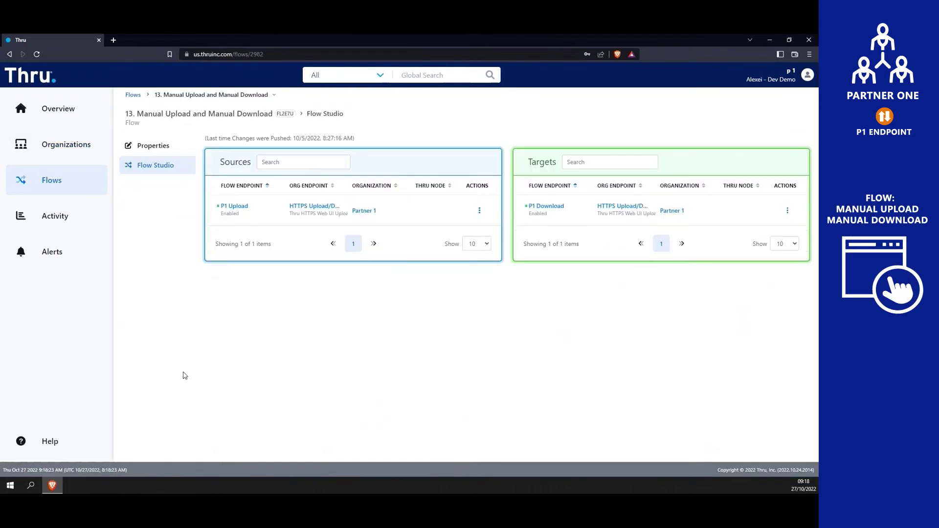
pyautogui.click(480, 210)
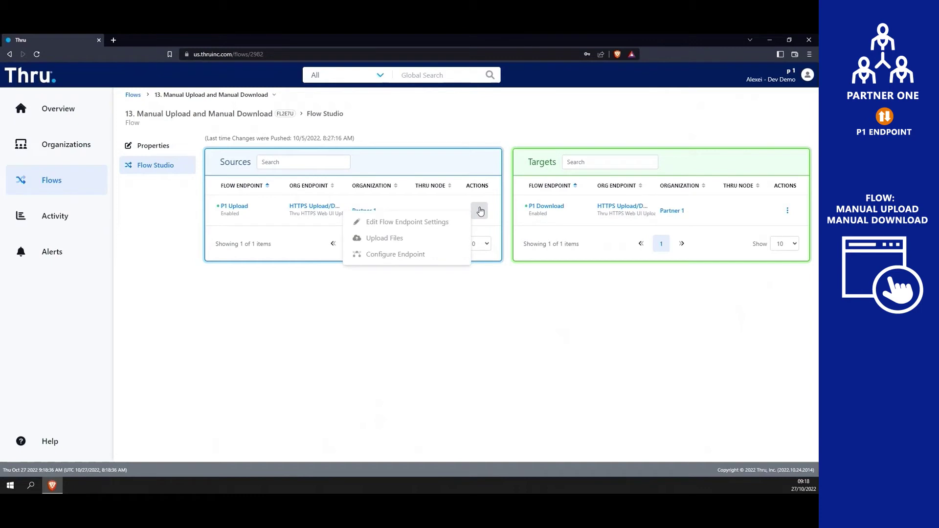
pyautogui.click(411, 239)
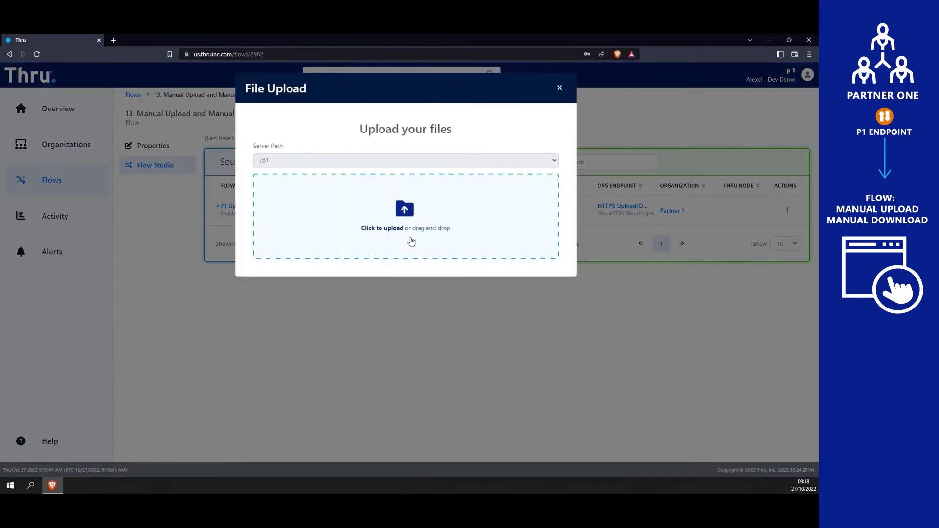
# Upload FileType.csv, FileType.doc and FileType.docx to /p1, then close the upload window.
pyautogui.click(395, 221)
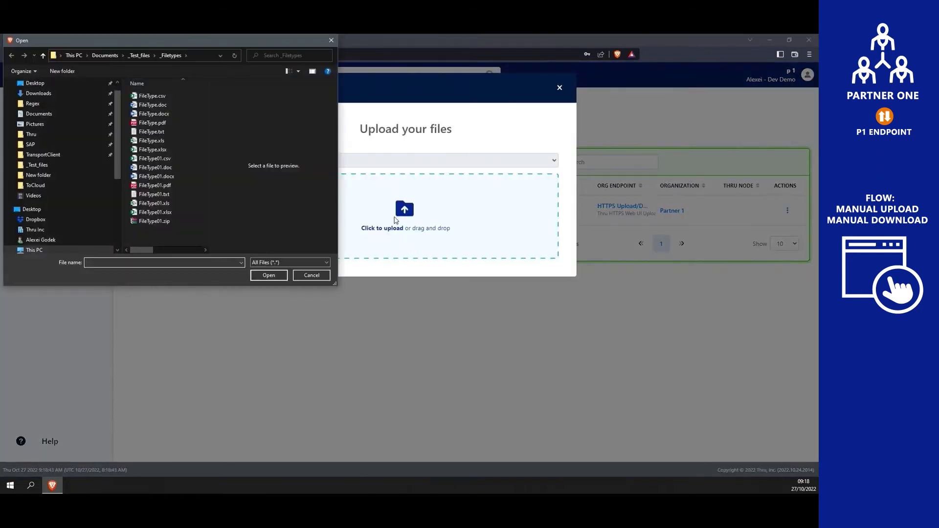
pyautogui.click(160, 95)
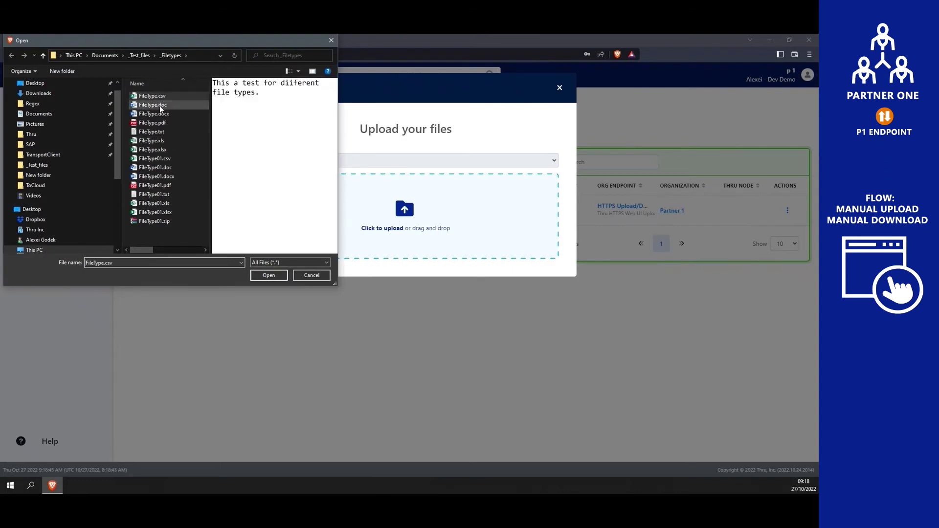
pyautogui.keyDown('shift'); pyautogui.click(159, 113); pyautogui.keyUp('shift')
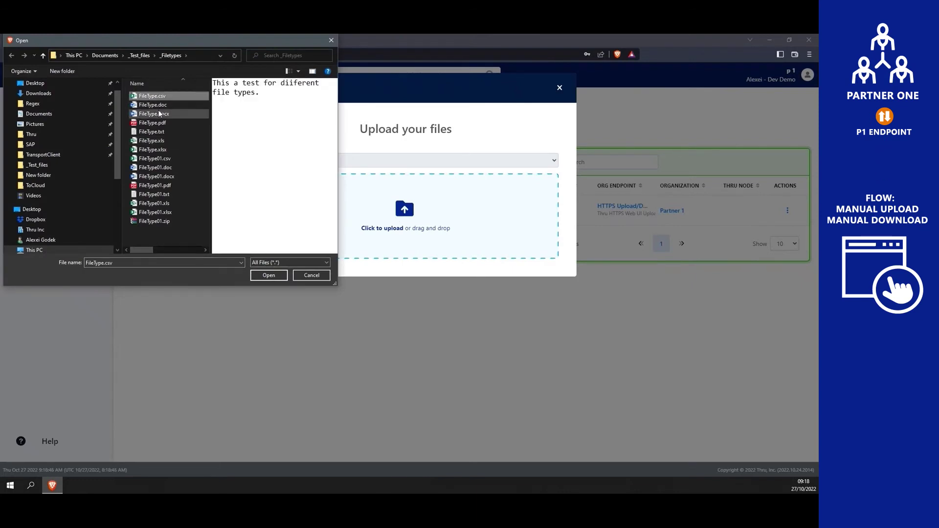
pyautogui.click(269, 275)
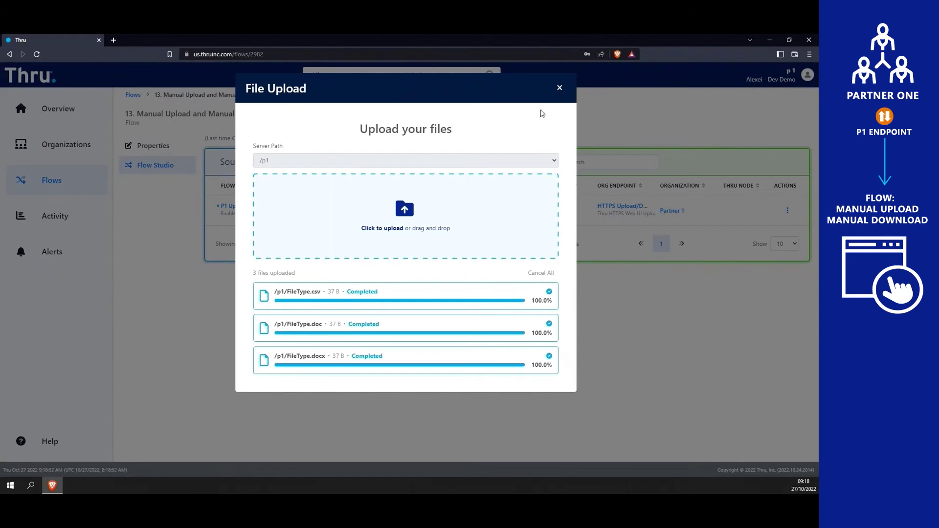
pyautogui.click(560, 89)
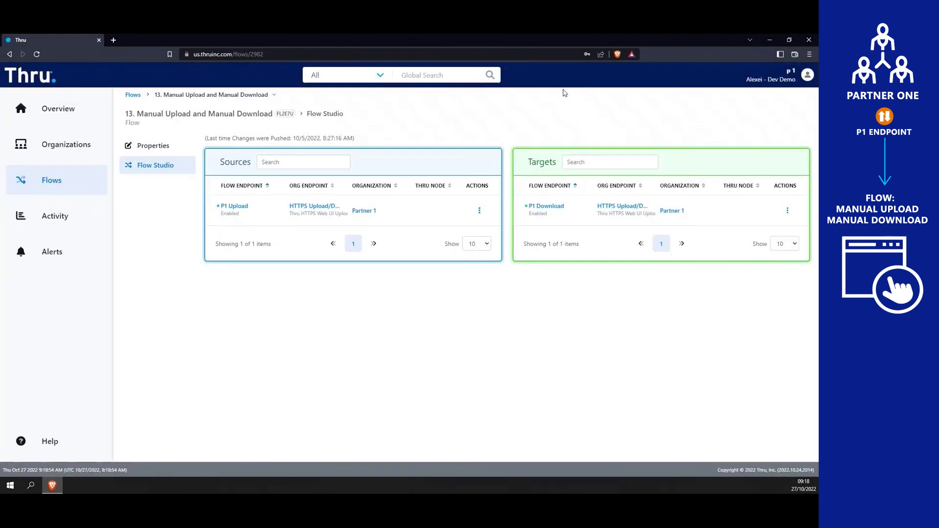
# Confirm in Activity that FileType.docx completed and is ready at its target, then log out.
pyautogui.click(72, 224)
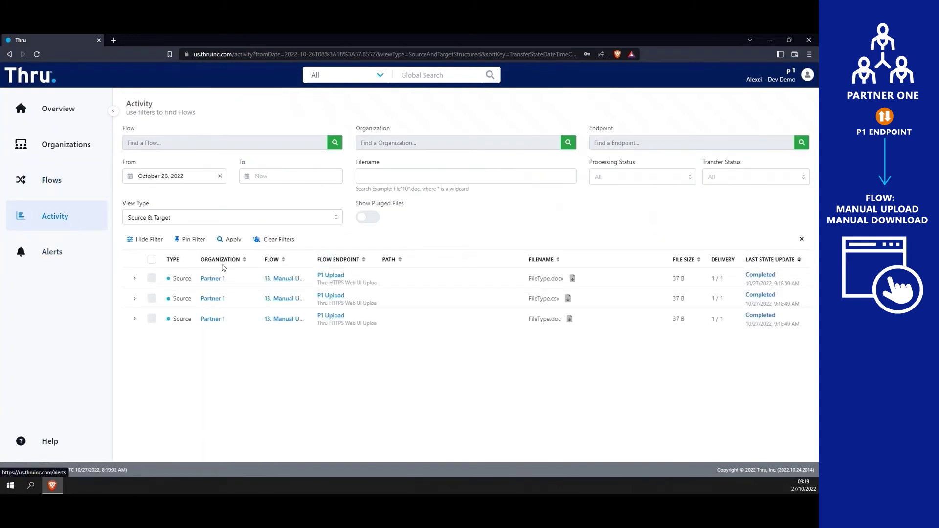
pyautogui.click(760, 274)
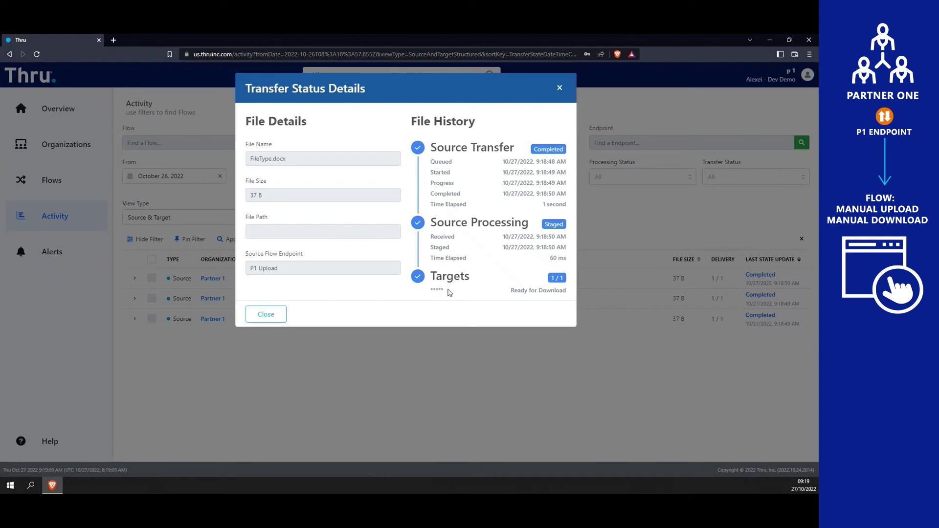
pyautogui.click(560, 88)
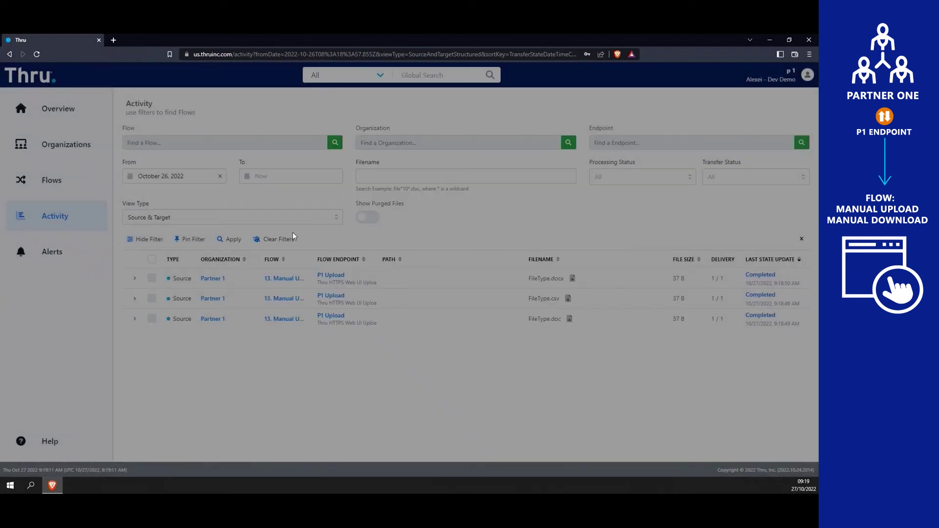
pyautogui.click(134, 279)
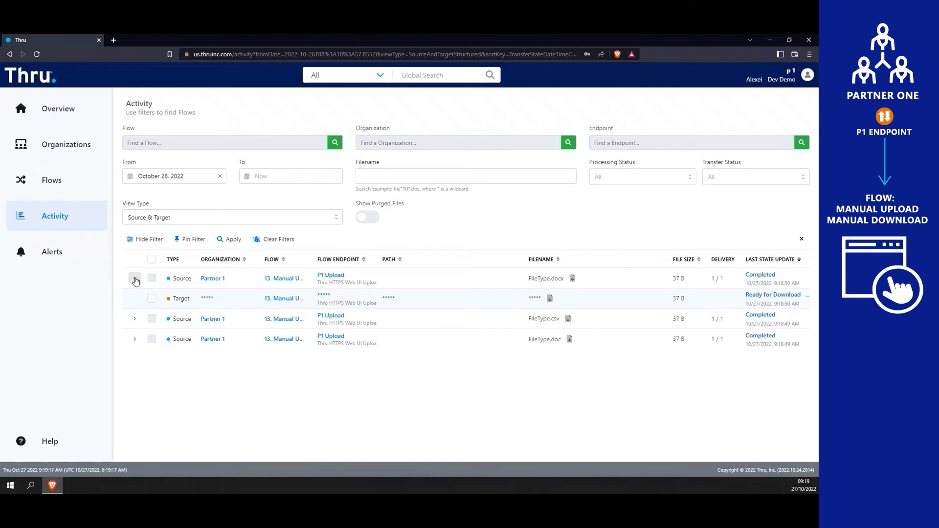
pyautogui.click(807, 75)
pyautogui.click(754, 144)
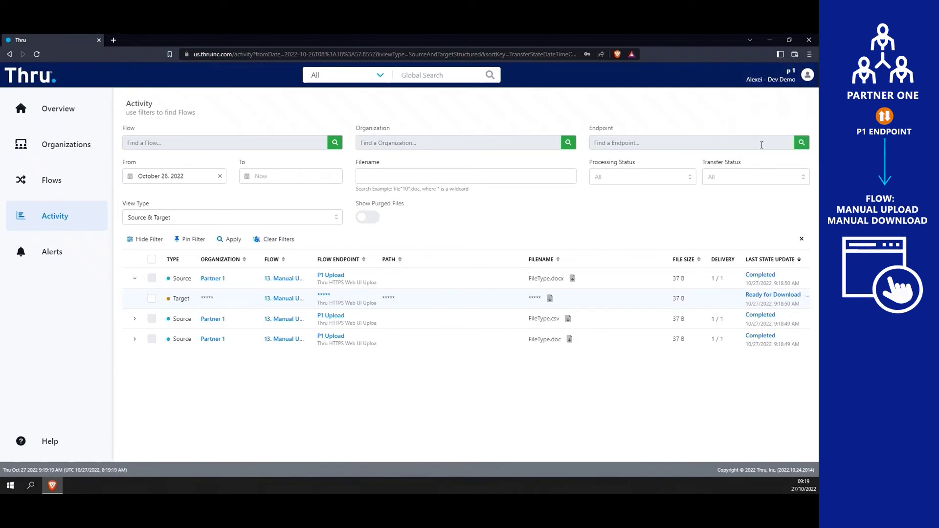
# Log in as partner2 with its password and dismiss the save-password prompt.
pyautogui.click(613, 236)
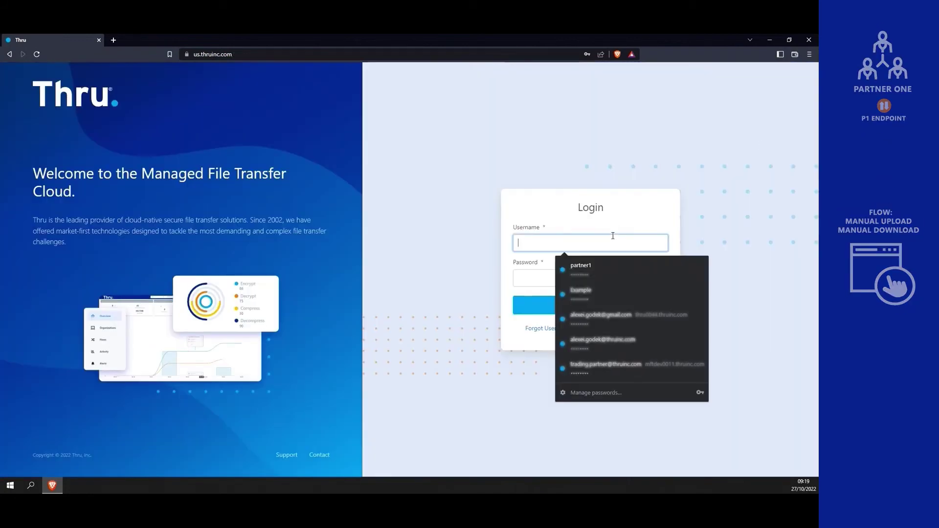
pyautogui.write('par')
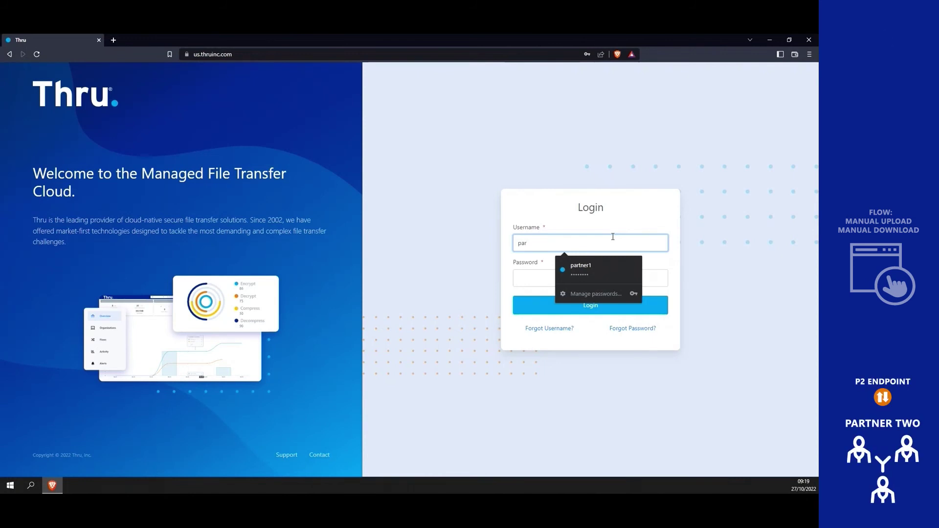
pyautogui.write('tner2')
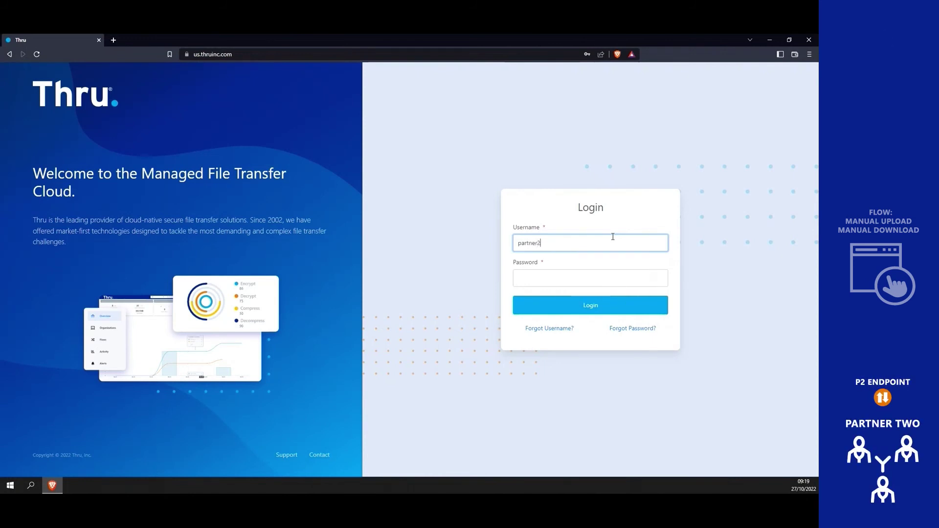
pyautogui.press('Tab')
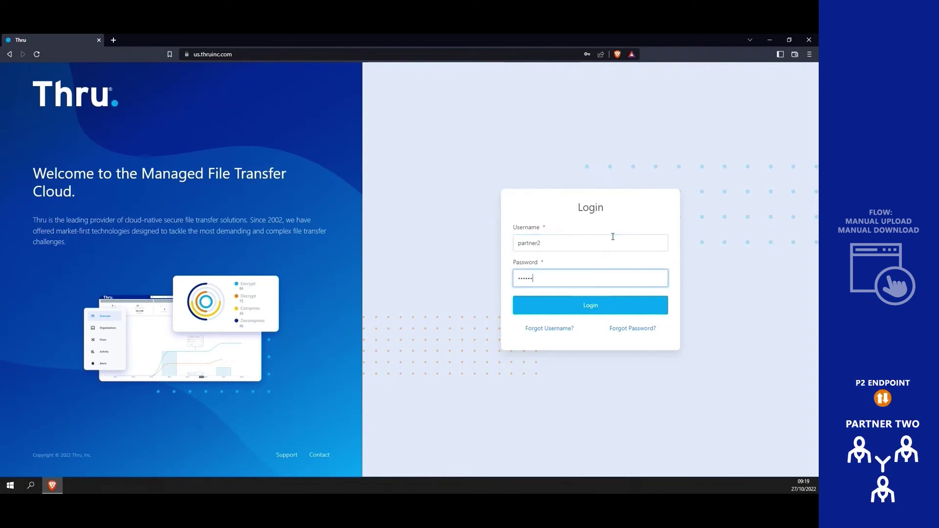
pyautogui.press('Return')
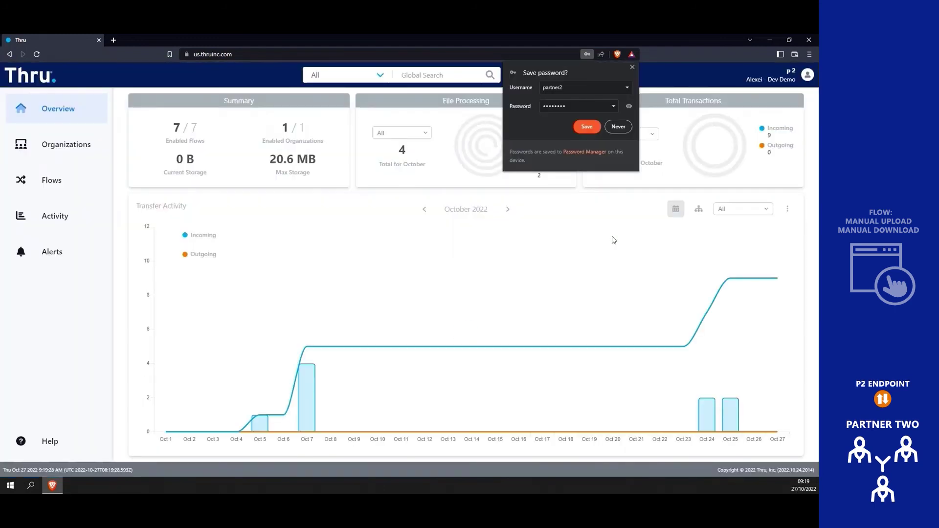
pyautogui.click(633, 68)
# Go via Organizations and Flows to Activity, listing three completed 37 B transfers.
pyautogui.click(52, 158)
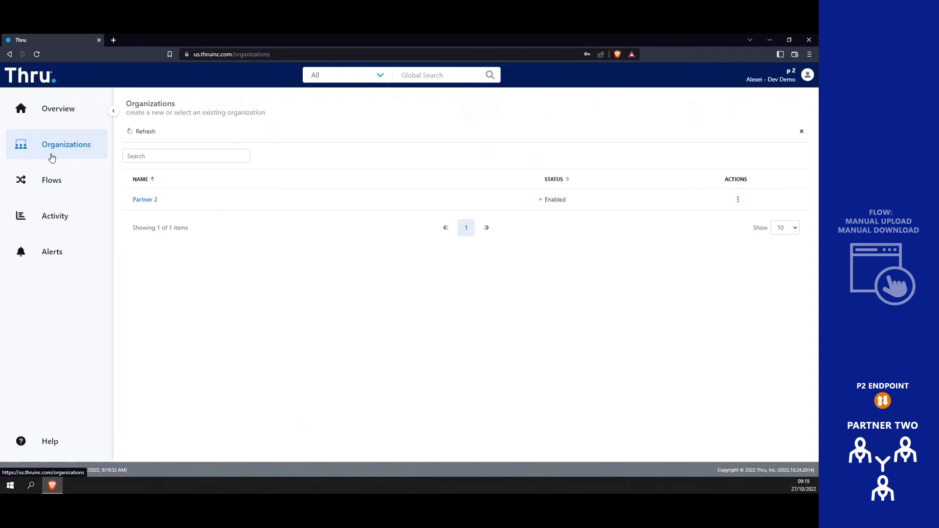
pyautogui.click(57, 174)
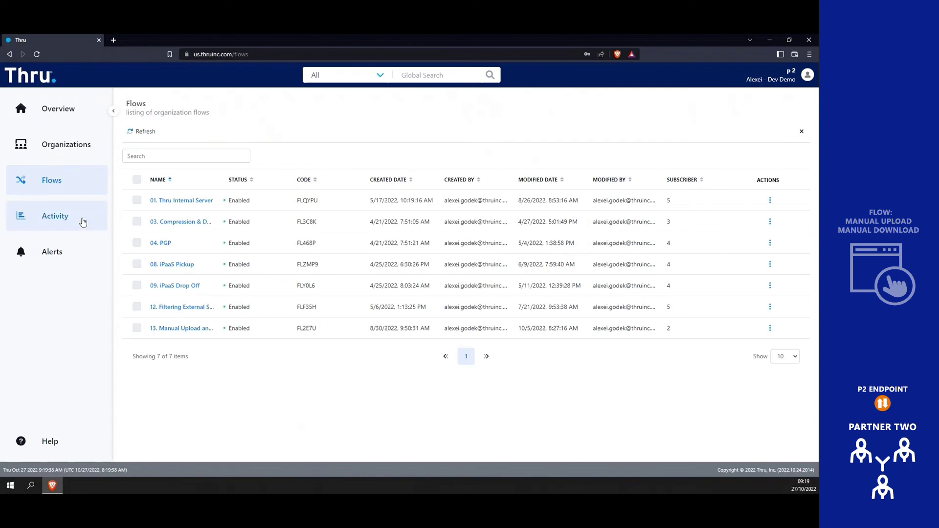
pyautogui.click(83, 220)
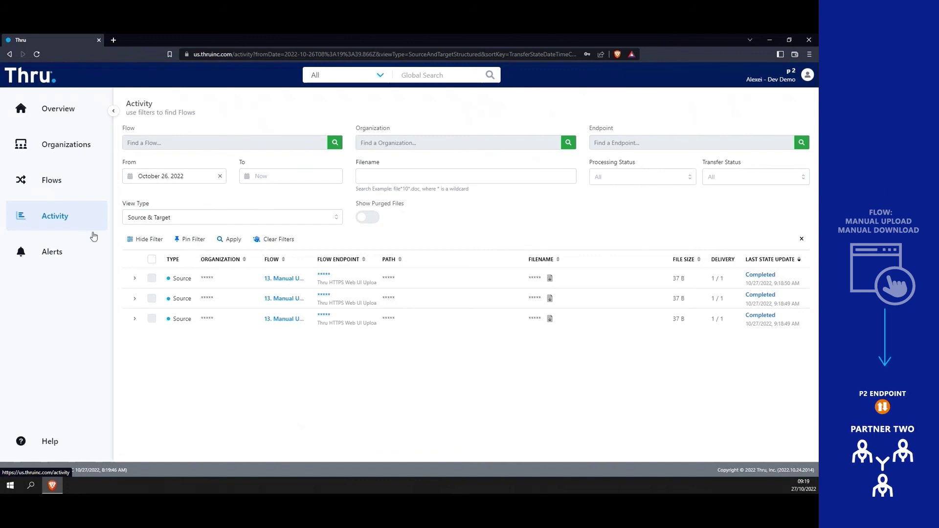
# Expand all three Source rows to reveal Partner 2's /p2 targets marked Ready for Download.
pyautogui.click(135, 280)
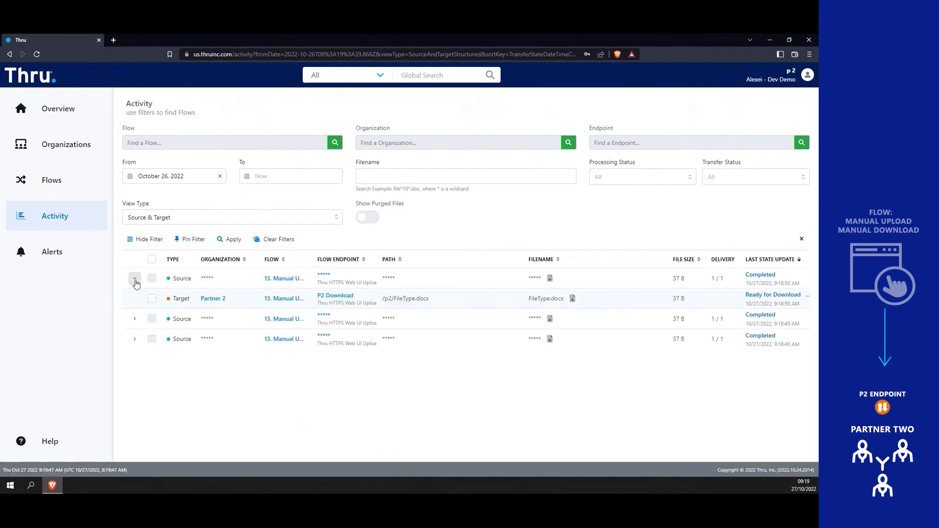
pyautogui.click(135, 318)
pyautogui.click(135, 359)
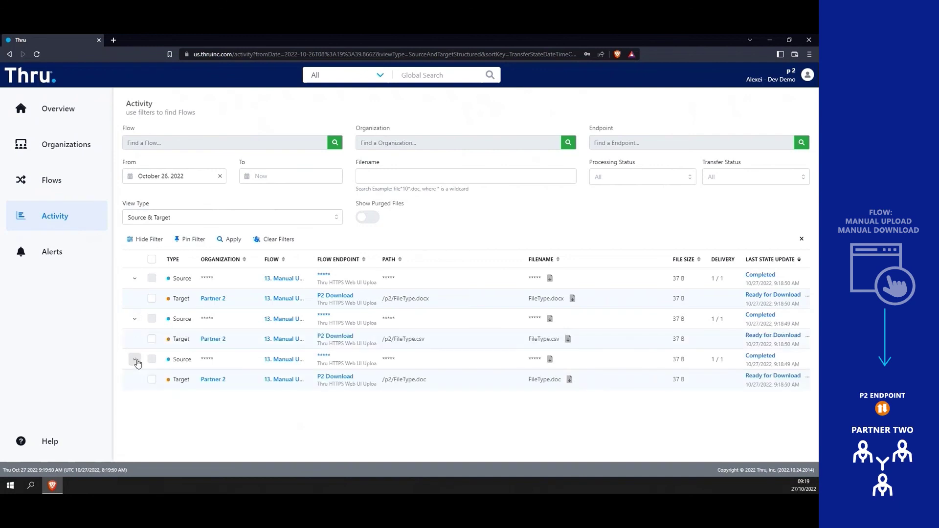
# Download FileType.doc and save it to the Desktop.
pyautogui.click(570, 381)
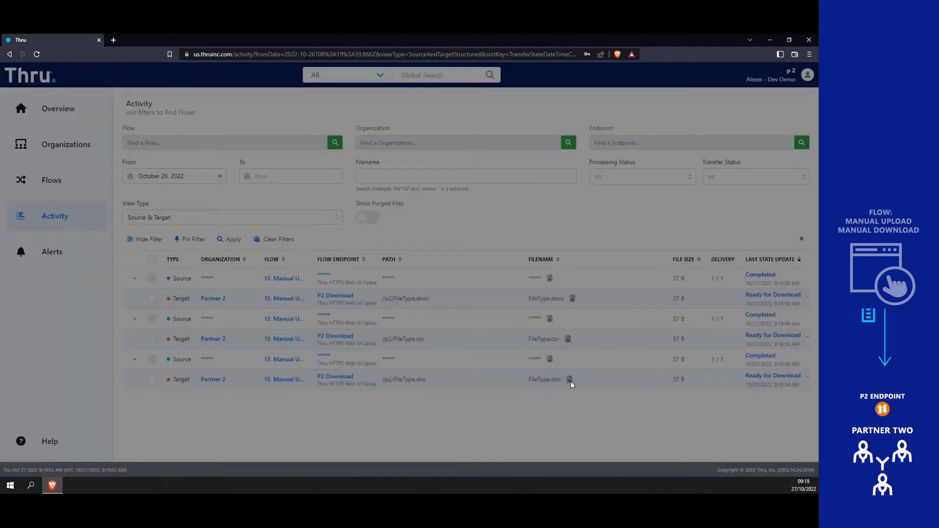
pyautogui.click(224, 265)
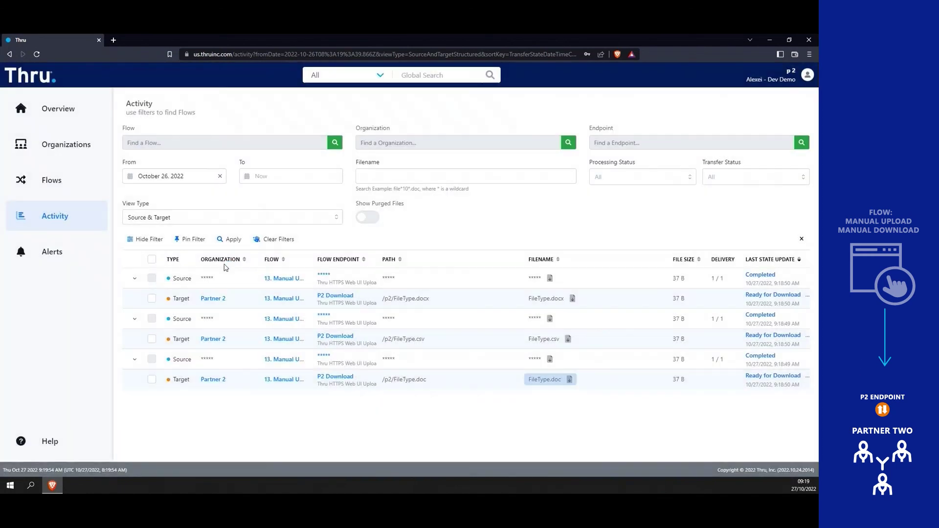
pyautogui.click(256, 276)
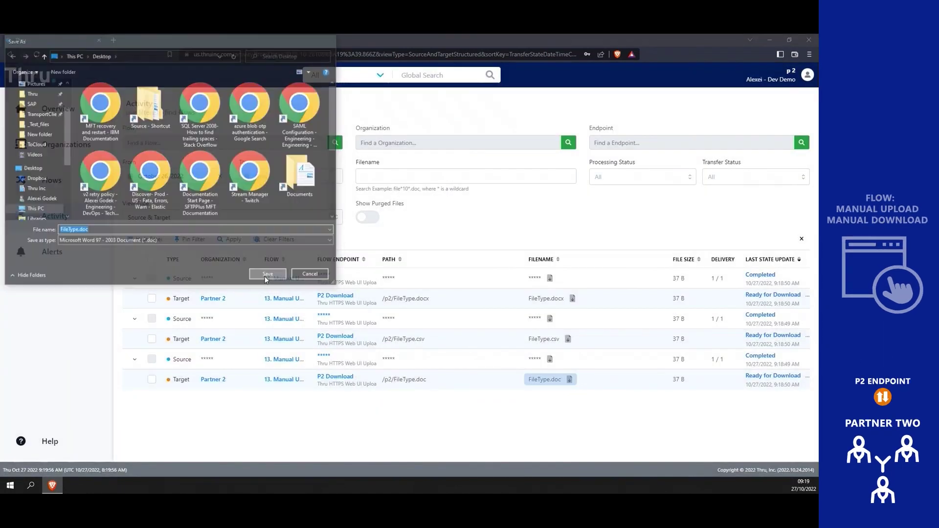